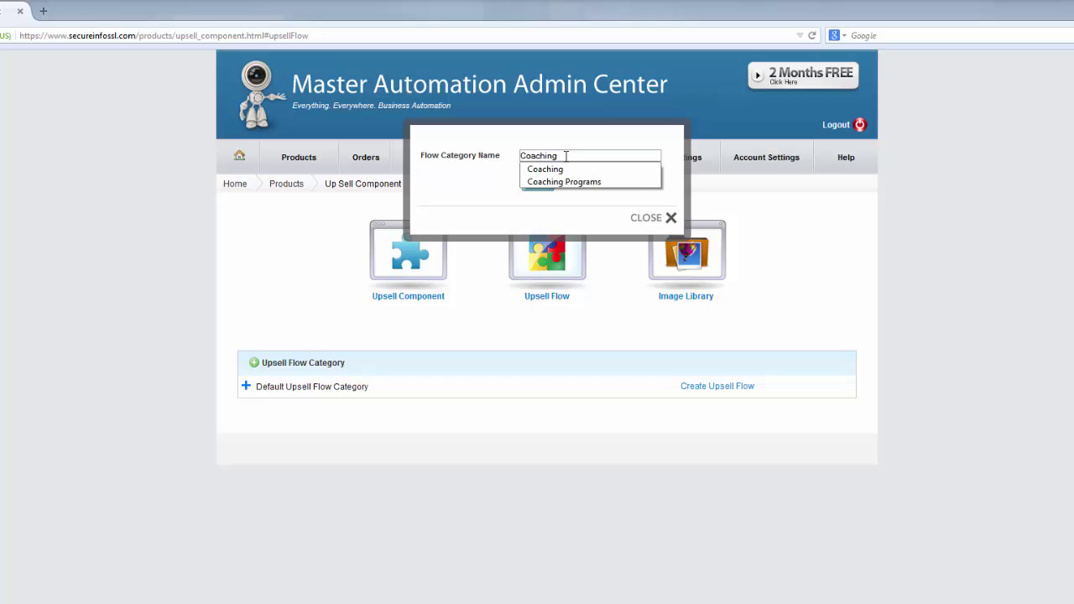
Save the flow category as Coaching Programs and start an upsell flow in it named Coaching Upsell.
{"action": "left_click", "coordinate": [564, 181]}
{"action": "left_click", "coordinate": [547, 182]}
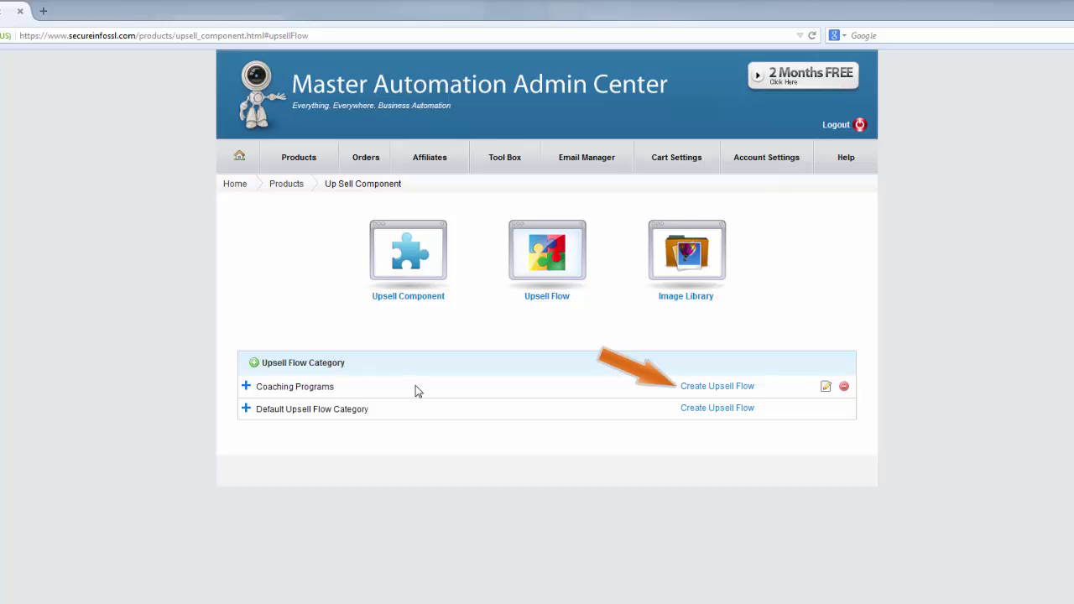
{"action": "left_click", "coordinate": [712, 386]}
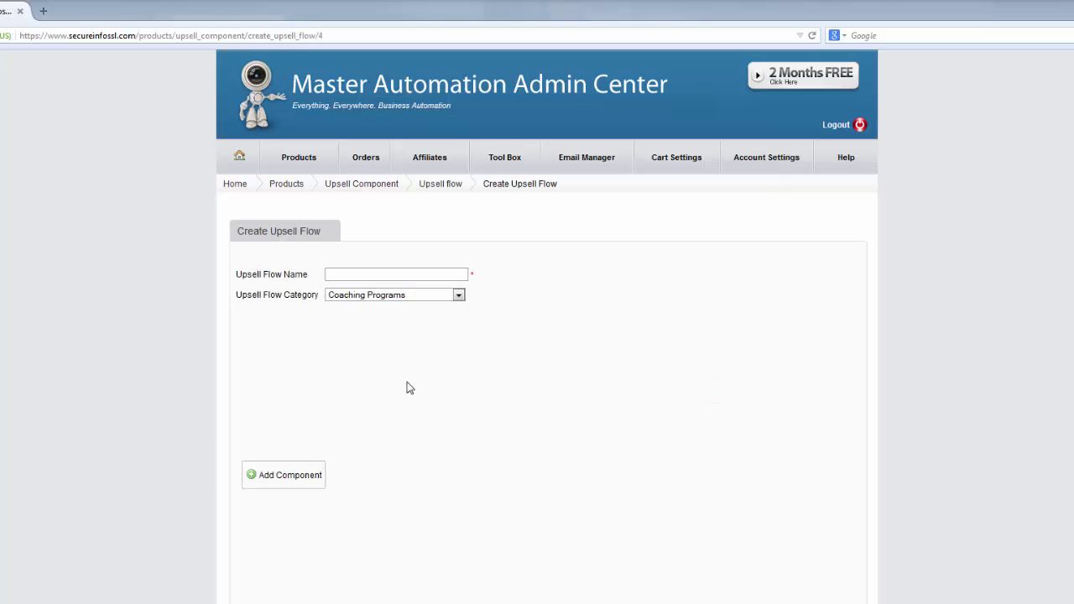
{"action": "left_click", "coordinate": [339, 274]}
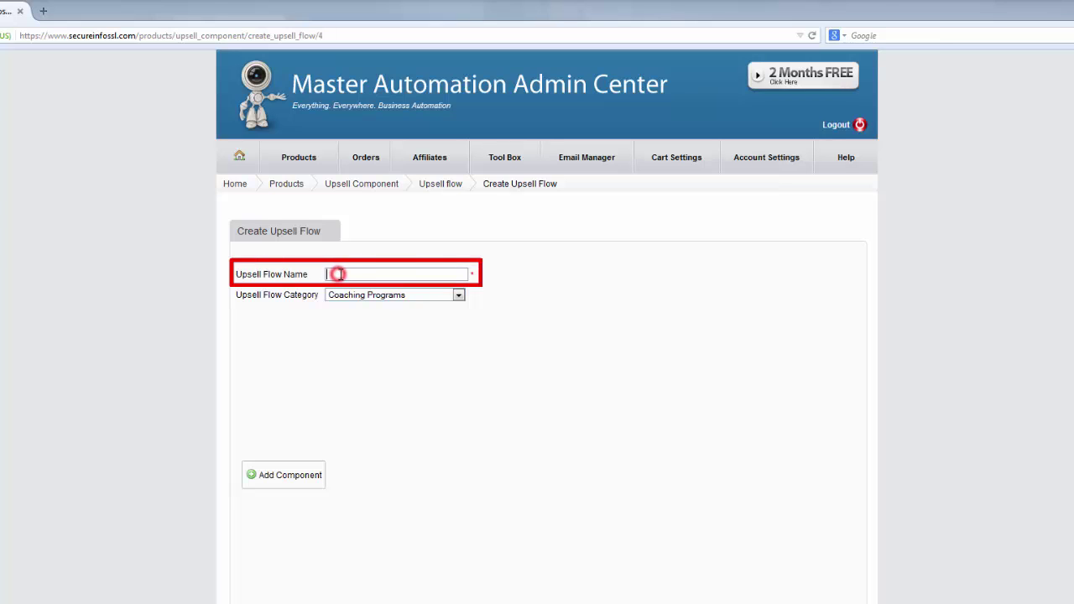
{"action": "type", "text": "Coaching Upsell"}
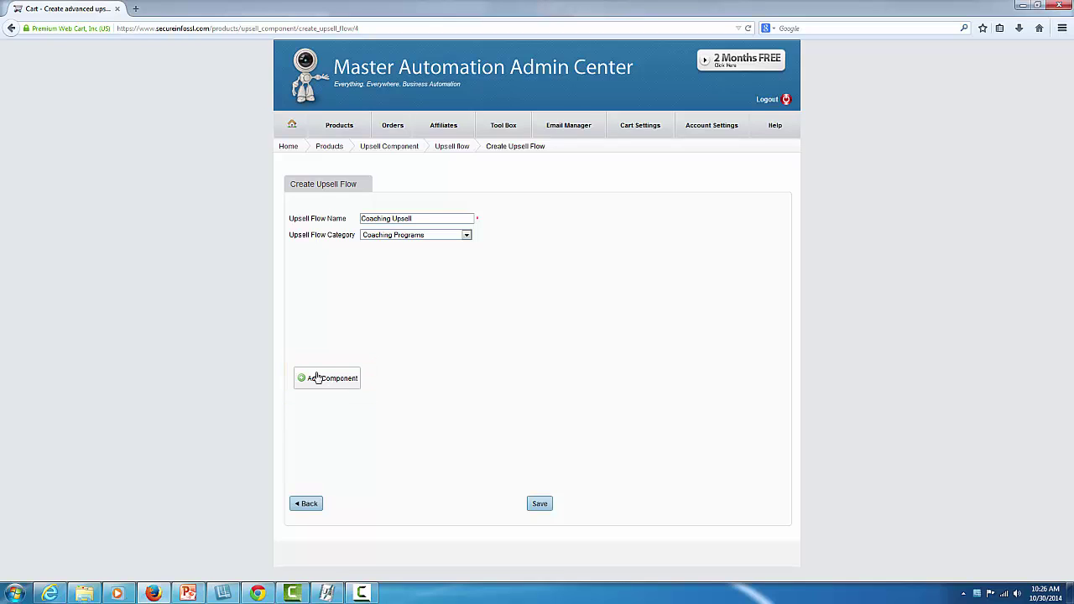
Add 1-On-1 Intensive as the flow's first component and Retreat Bundle as its accept component.
{"action": "left_click", "coordinate": [316, 378]}
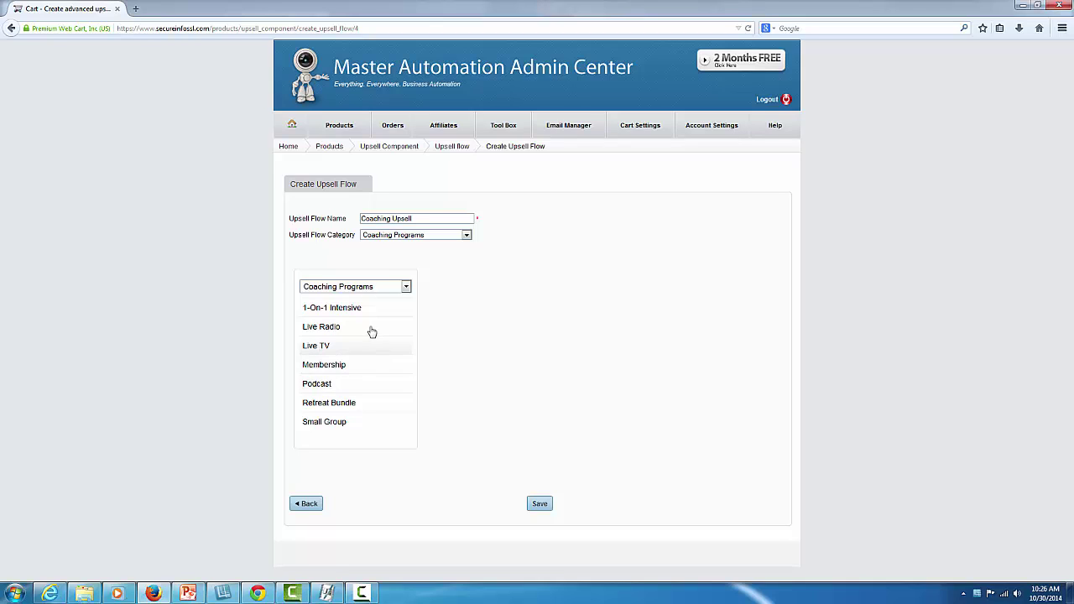
{"action": "left_click", "coordinate": [348, 307]}
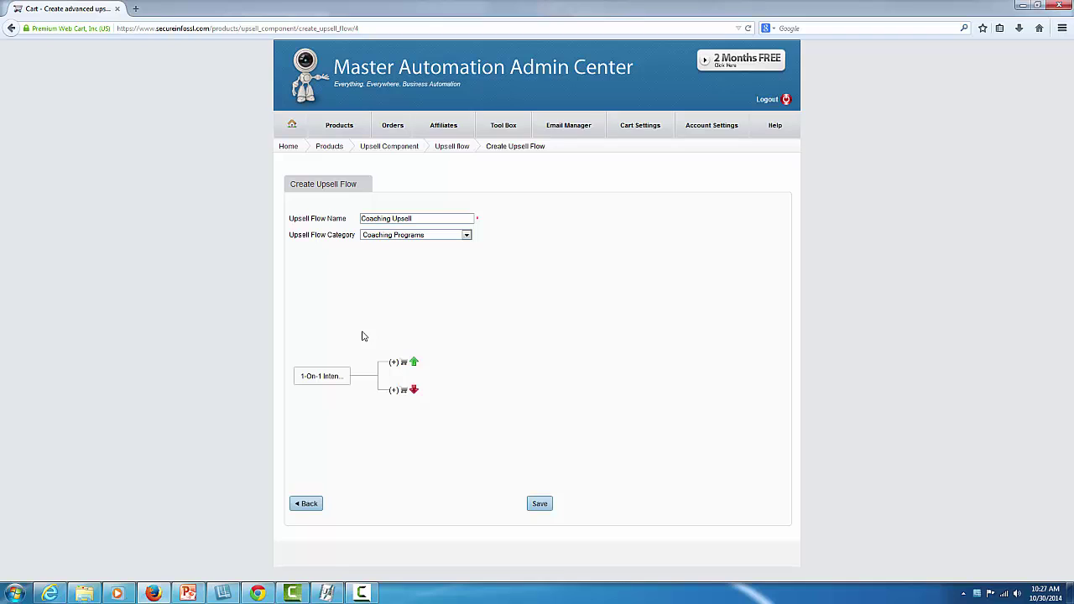
{"action": "left_click", "coordinate": [404, 362]}
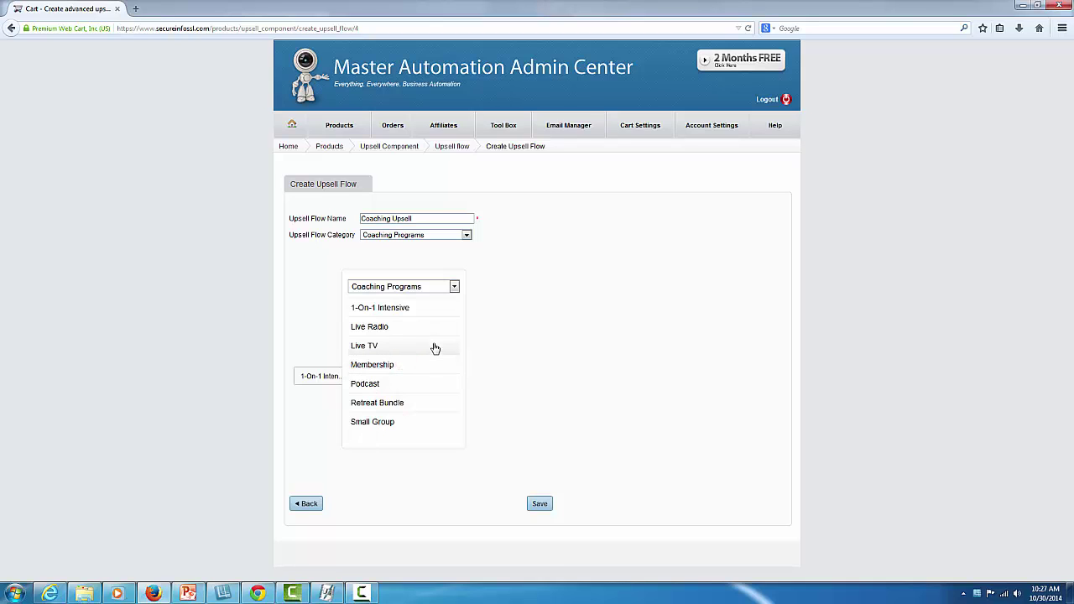
{"action": "left_click", "coordinate": [395, 402]}
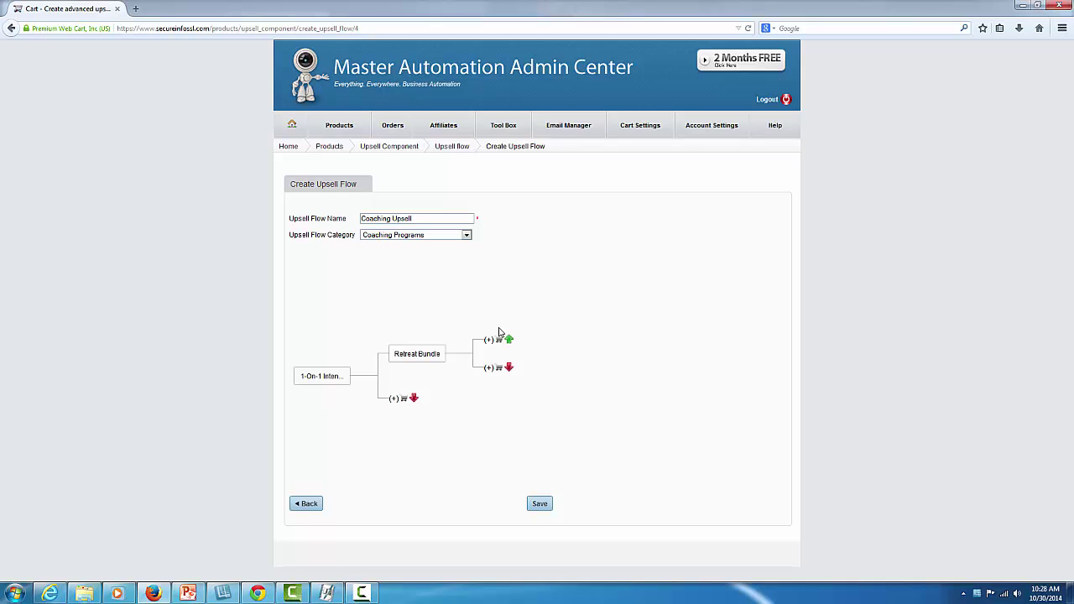
Build the Live Radio branch on Retreat Bundle's accept path, with Live TV on accept and Podcast on decline.
{"action": "left_click", "coordinate": [490, 341]}
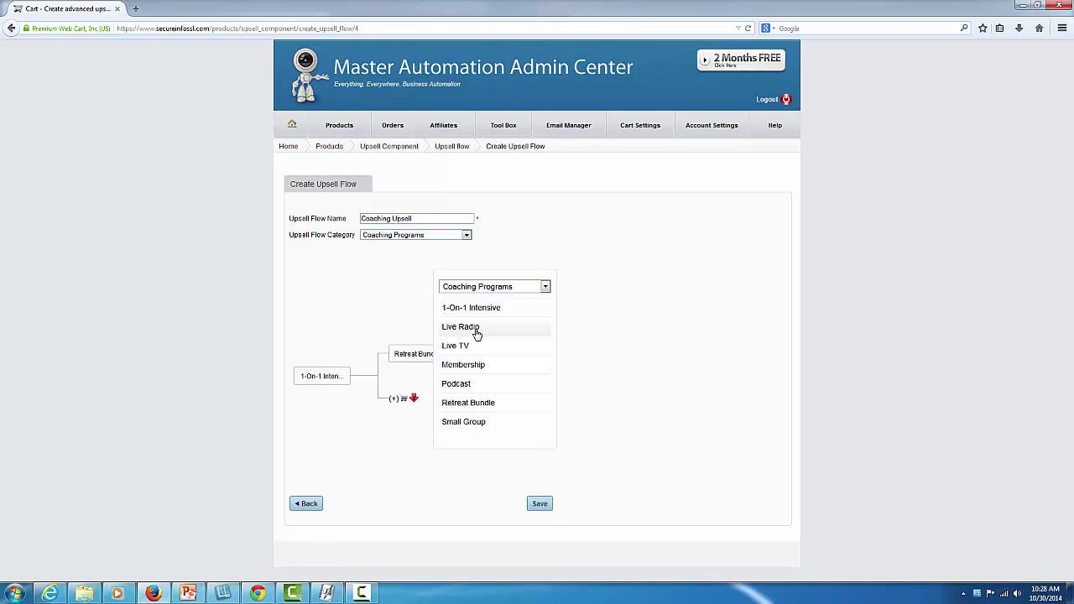
{"action": "left_click", "coordinate": [475, 331]}
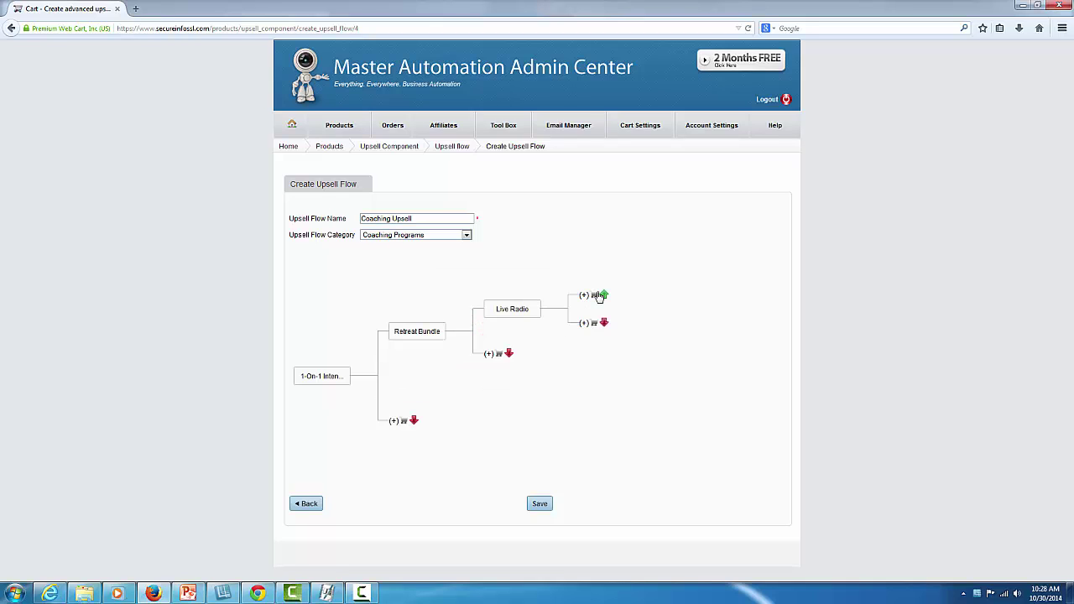
{"action": "left_click", "coordinate": [597, 296]}
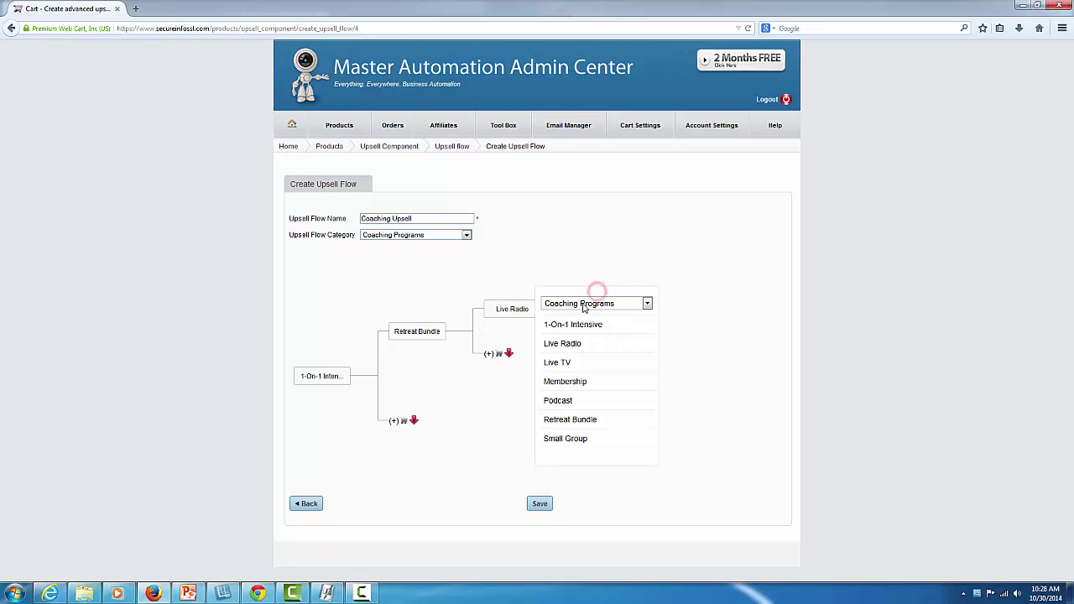
{"action": "left_click", "coordinate": [548, 361]}
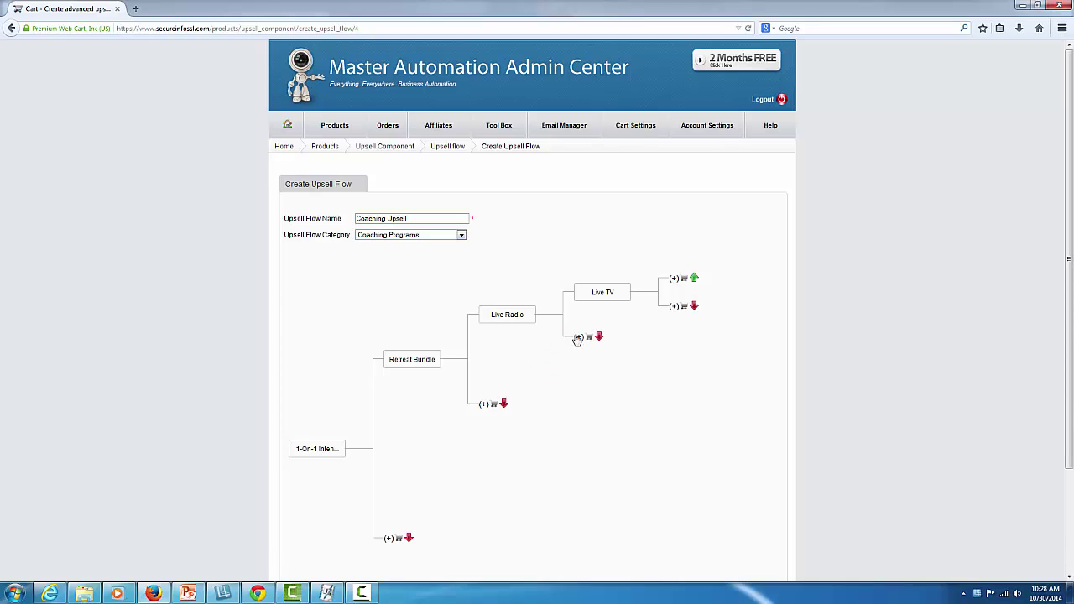
{"action": "left_click", "coordinate": [585, 338]}
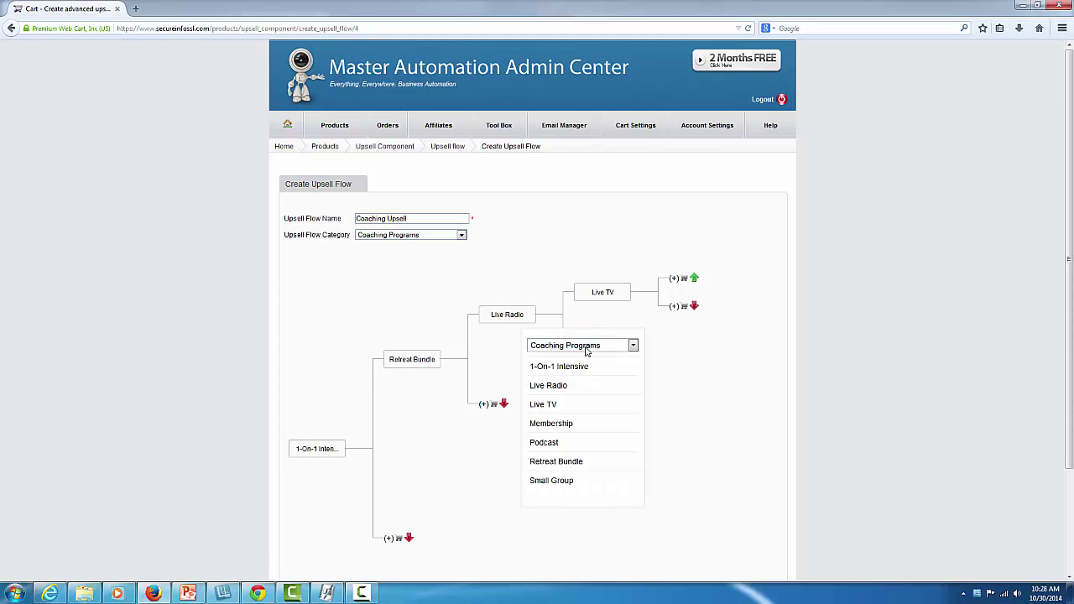
{"action": "left_click", "coordinate": [551, 444]}
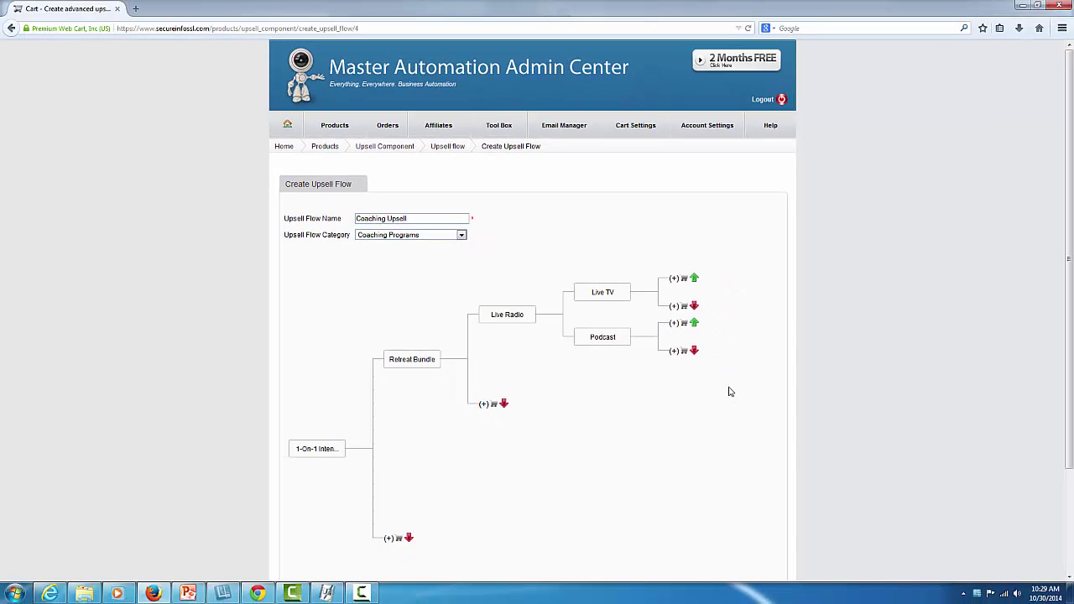
Add Membership as Retreat Bundle's decline component and Live Radio as Membership's accept component.
{"action": "left_click", "coordinate": [483, 404]}
{"action": "left_click", "coordinate": [483, 486]}
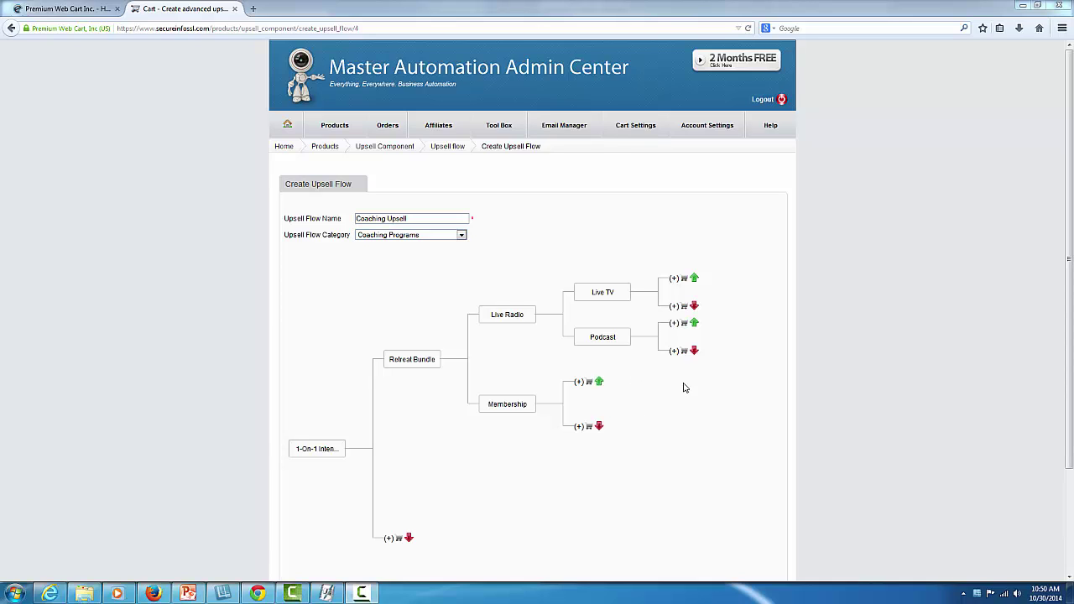
{"action": "left_click", "coordinate": [588, 382]}
{"action": "left_click", "coordinate": [556, 432]}
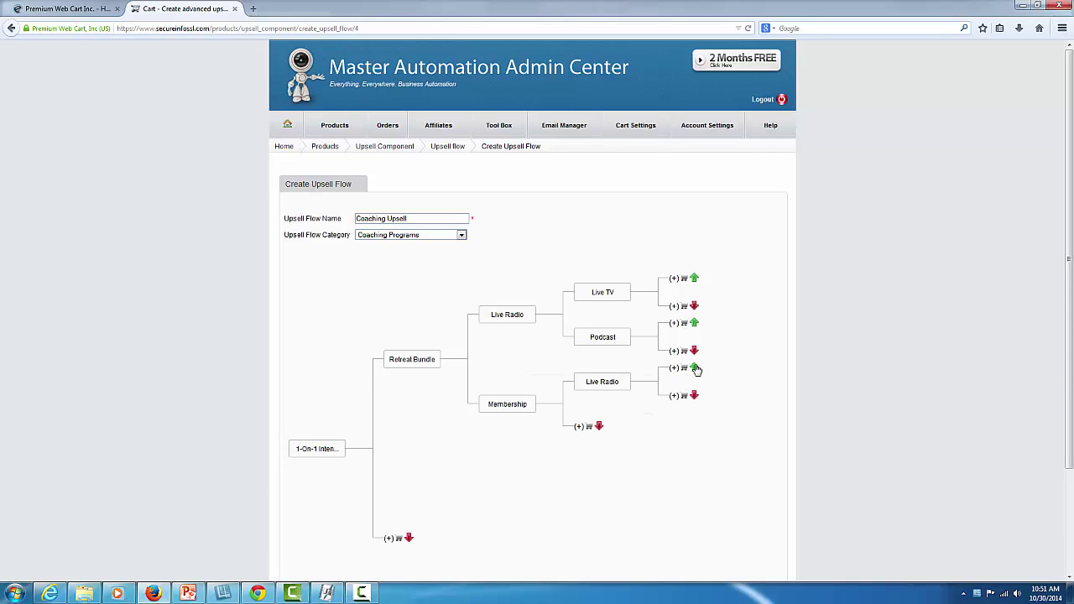
Give the Live Radio component under Retreat Bundle's Membership branch Live TV on accept and Podcast on decline.
{"action": "left_click", "coordinate": [682, 369]}
{"action": "left_click", "coordinate": [649, 438]}
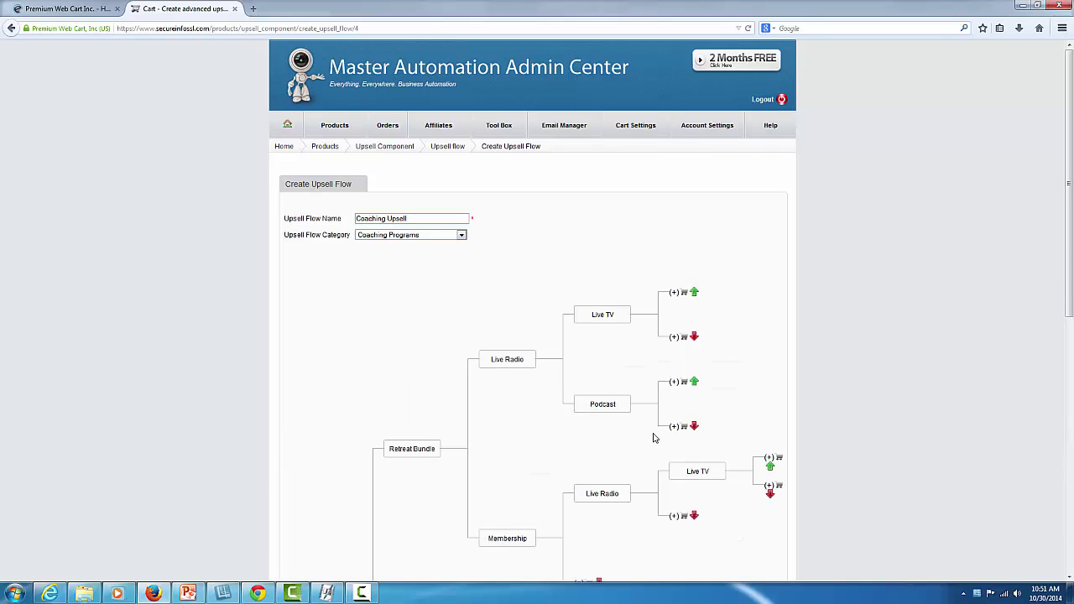
{"action": "scroll", "coordinate": [687, 271], "scroll_direction": "down", "scroll_amount": 3}
{"action": "left_click", "coordinate": [684, 261]}
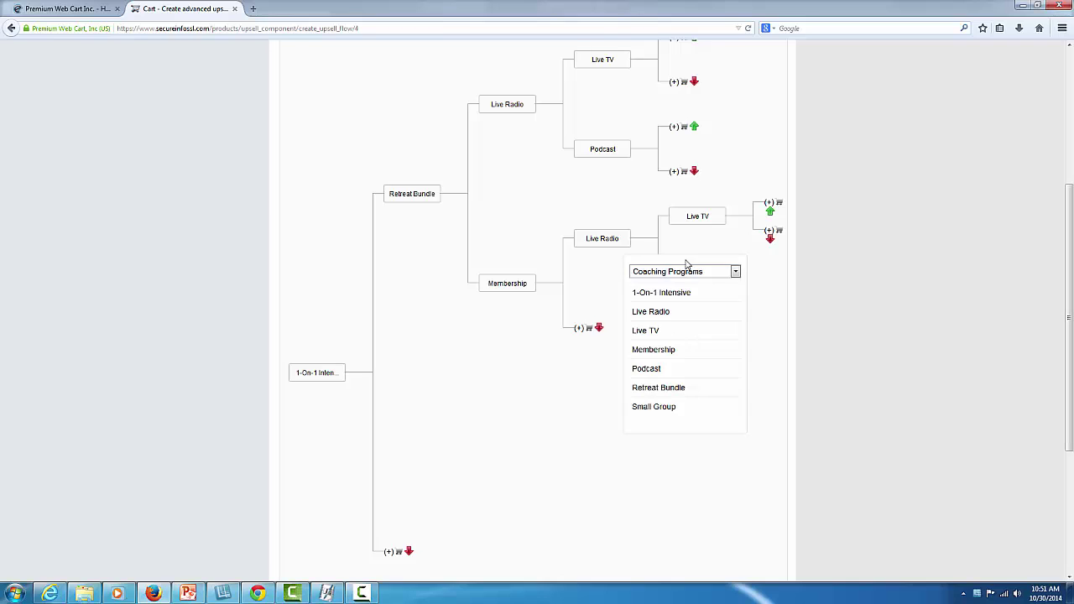
{"action": "left_click", "coordinate": [655, 370]}
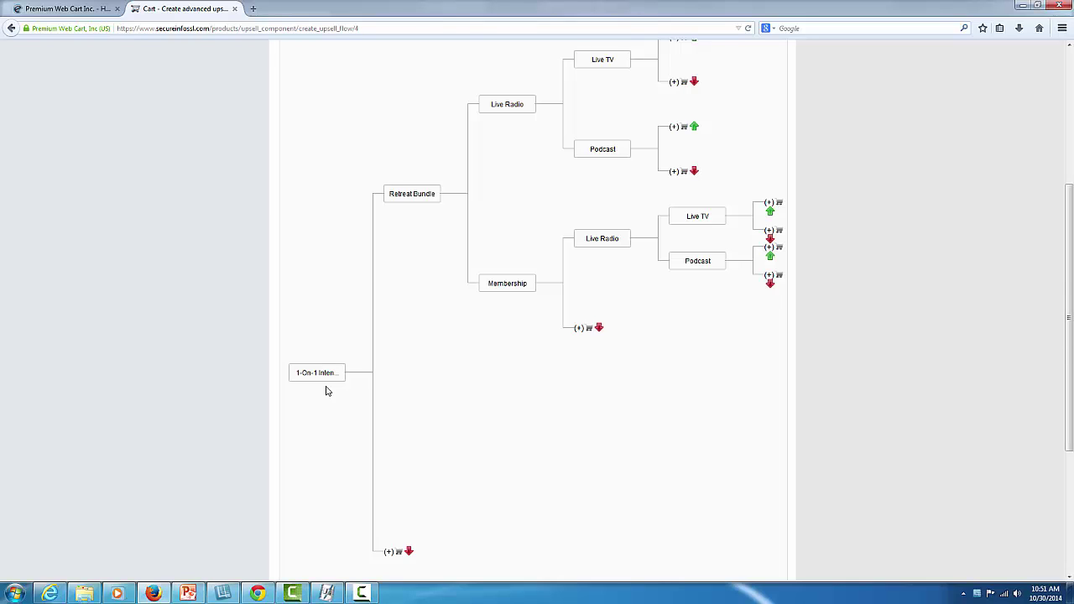
Add Small Group as the decline component of 1-On-1 Intensive and Live Radio as Small Group's accept component.
{"action": "scroll", "coordinate": [409, 330], "scroll_direction": "down", "scroll_amount": 4}
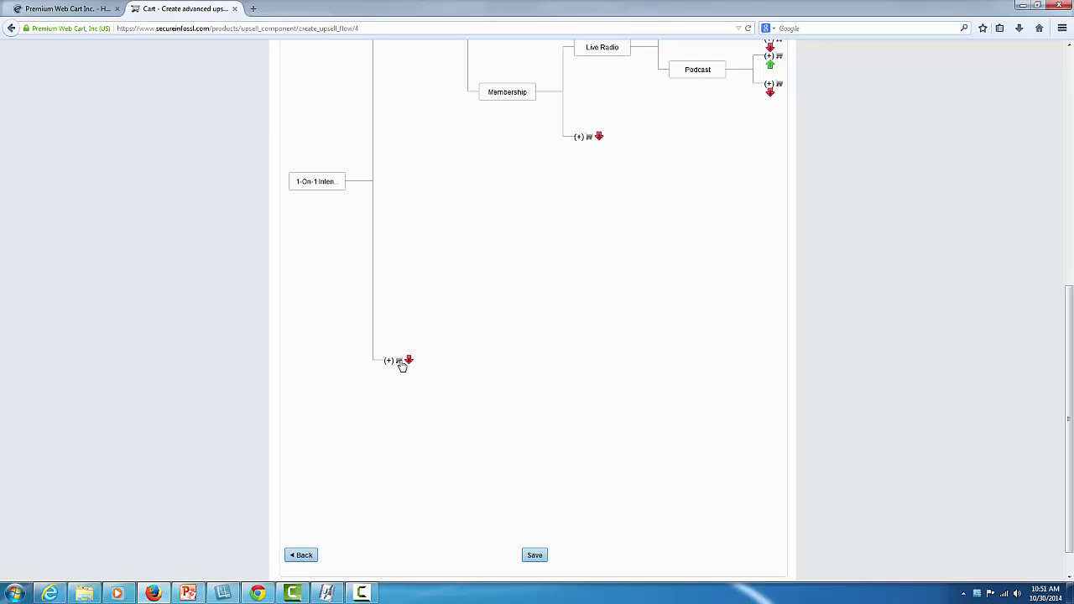
{"action": "left_click", "coordinate": [400, 363]}
{"action": "left_click", "coordinate": [369, 508]}
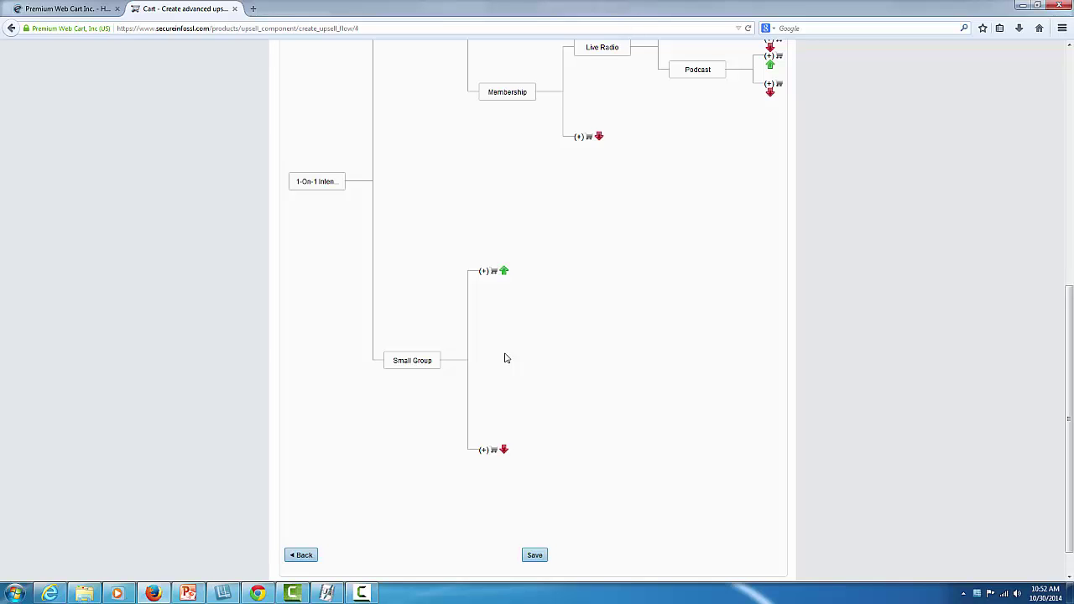
{"action": "left_click", "coordinate": [494, 271]}
{"action": "left_click", "coordinate": [461, 325]}
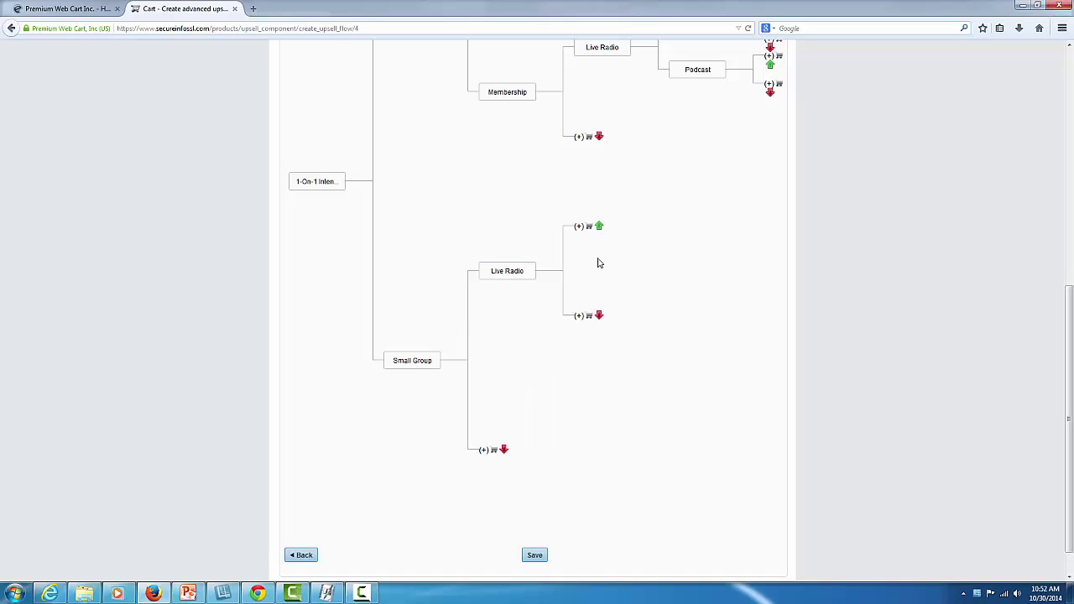
Give the Live Radio component on Small Group's accept path Live TV on accept and Podcast on decline.
{"action": "left_click", "coordinate": [588, 228]}
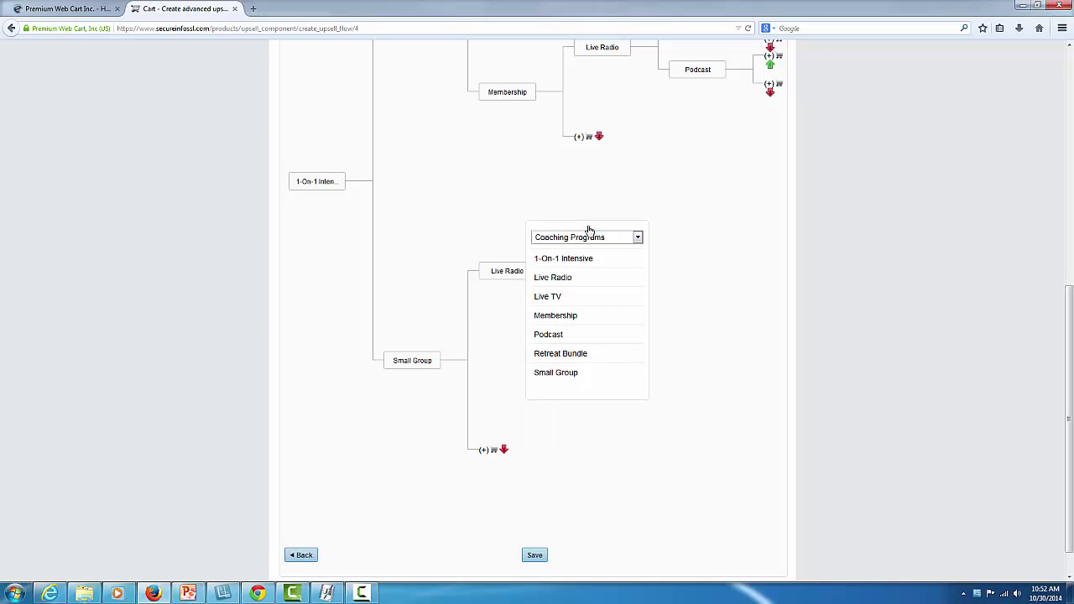
{"action": "left_click", "coordinate": [554, 296]}
{"action": "left_click", "coordinate": [588, 319]}
{"action": "left_click", "coordinate": [554, 424]}
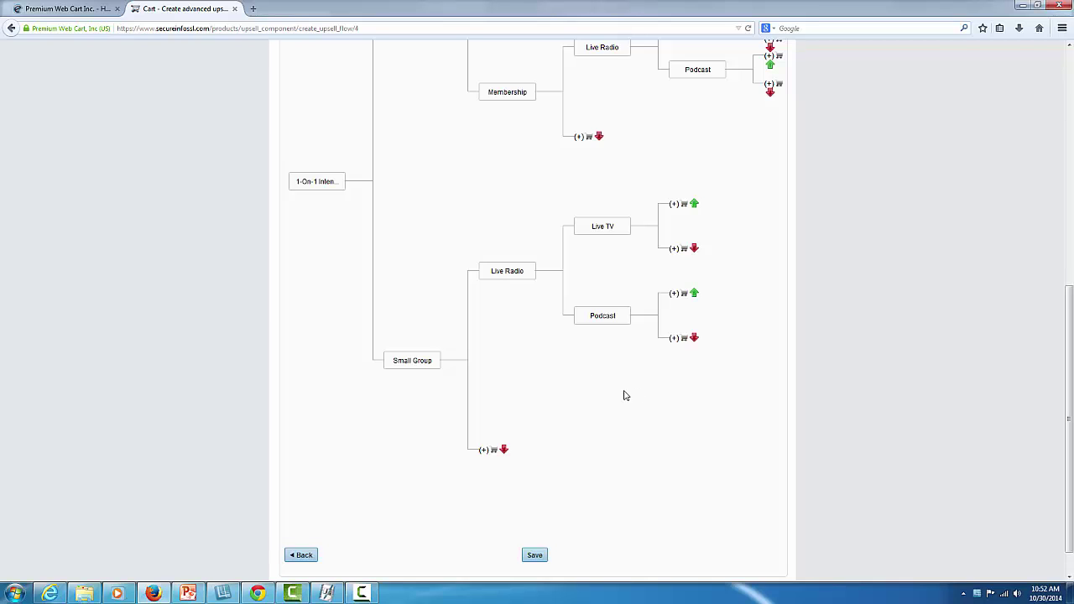
Add Membership as Small Group's decline component and Live Radio as that Membership component's accept component.
{"action": "left_click", "coordinate": [493, 452]}
{"action": "left_click", "coordinate": [443, 361]}
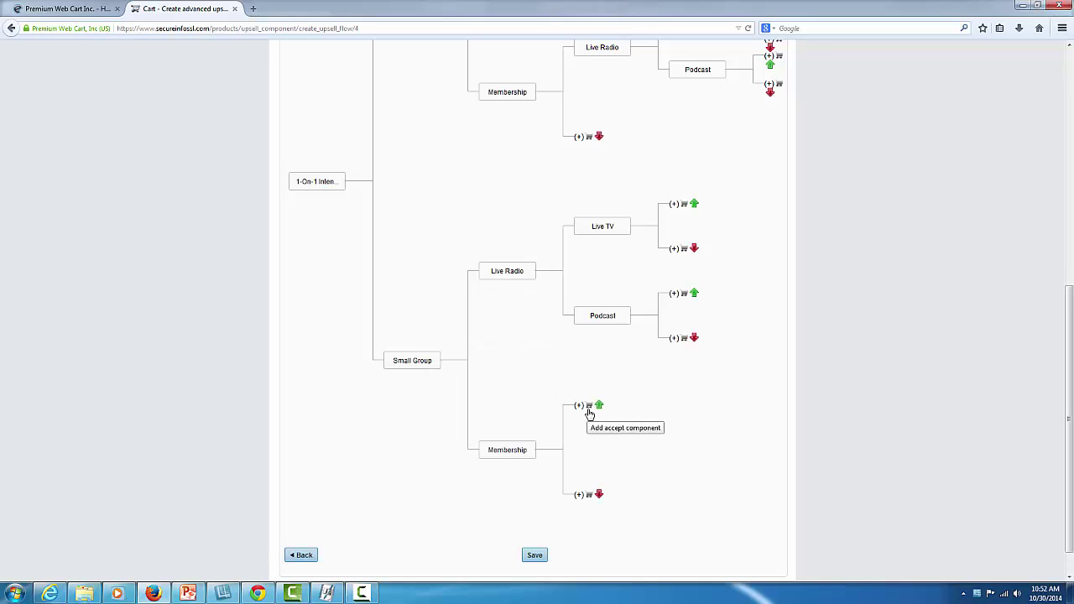
{"action": "left_click", "coordinate": [590, 408]}
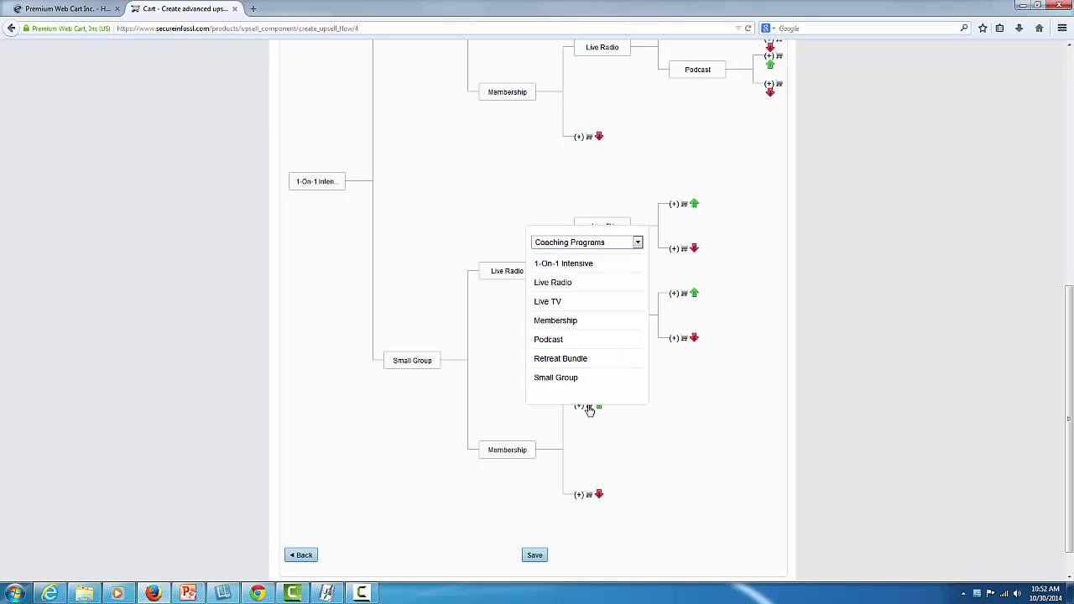
{"action": "left_click", "coordinate": [551, 284]}
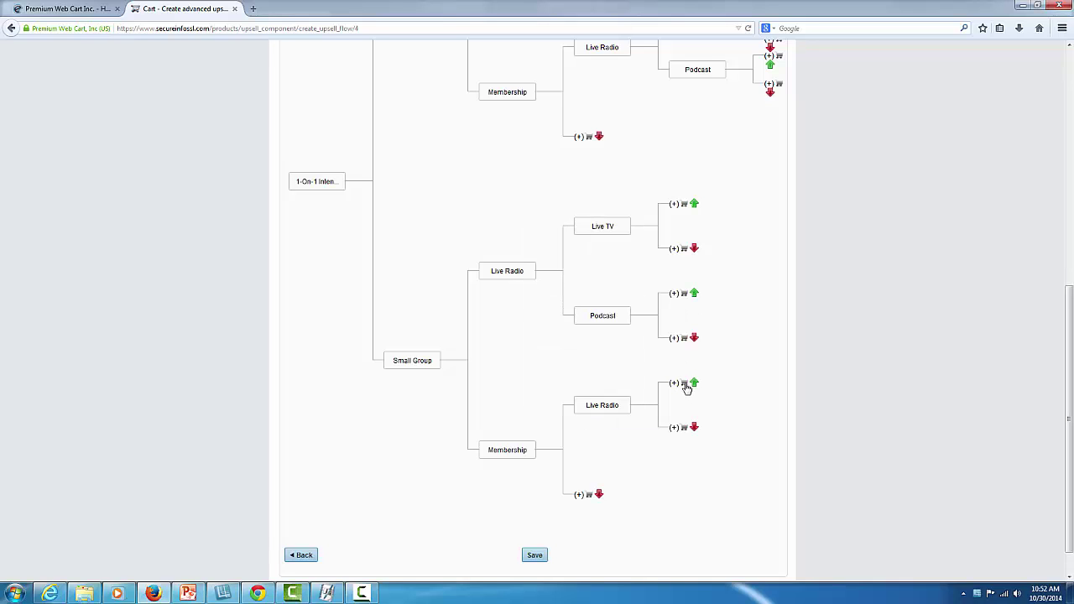
Give the Live Radio component under Small Group's Membership branch Live TV on accept and Podcast on decline.
{"action": "left_click", "coordinate": [684, 383]}
{"action": "left_click", "coordinate": [712, 287]}
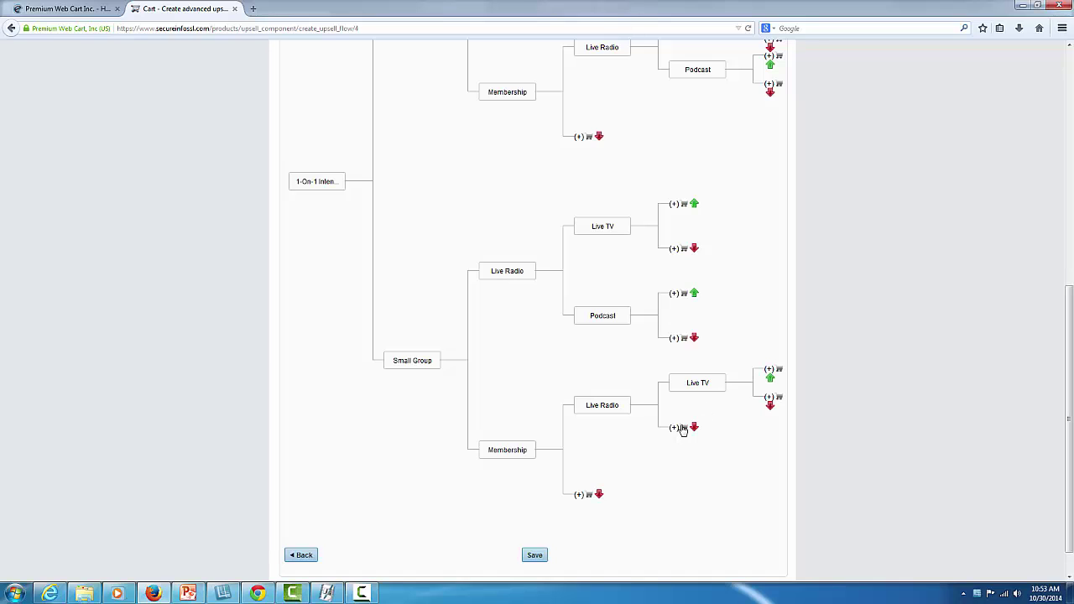
{"action": "left_click", "coordinate": [684, 428]}
{"action": "left_click", "coordinate": [644, 359]}
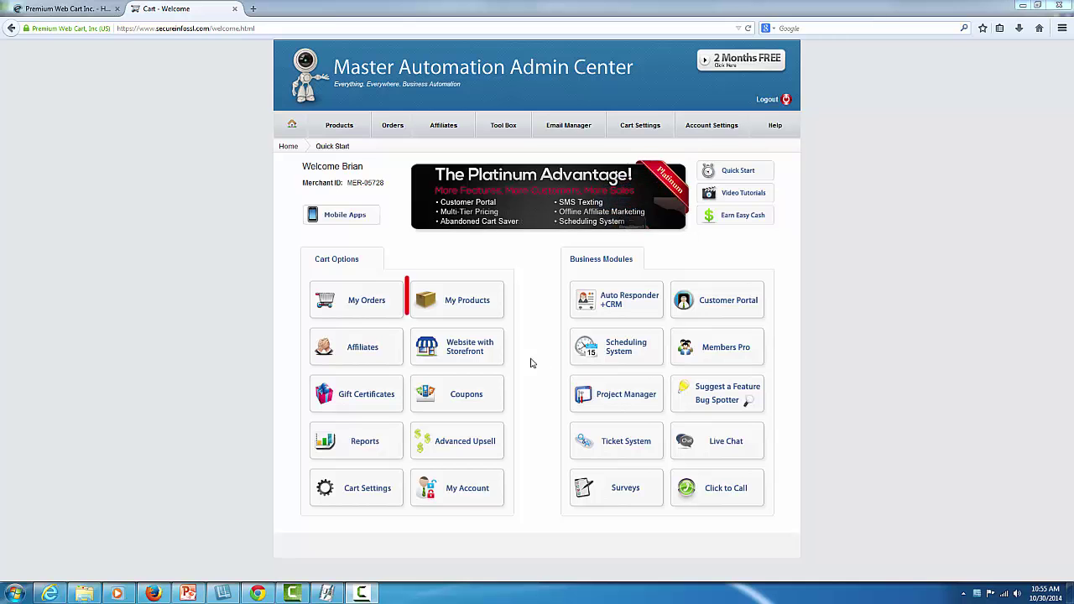
Open the Coaching Program product for editing and switch its upsell type to Advanced 1 Click Up Sell.
{"action": "left_click", "coordinate": [489, 311]}
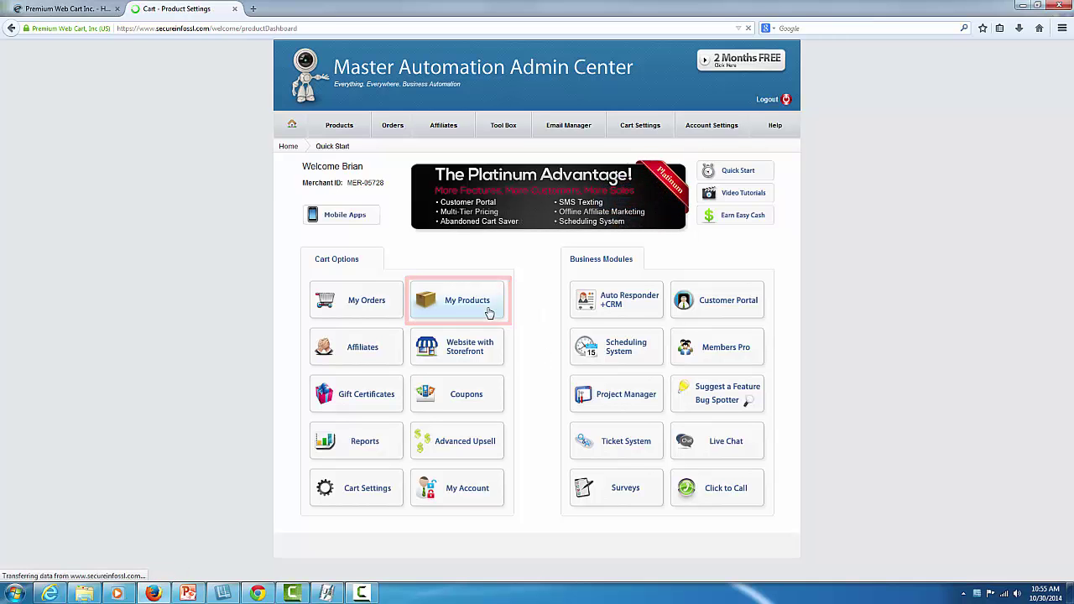
{"action": "left_click", "coordinate": [499, 251]}
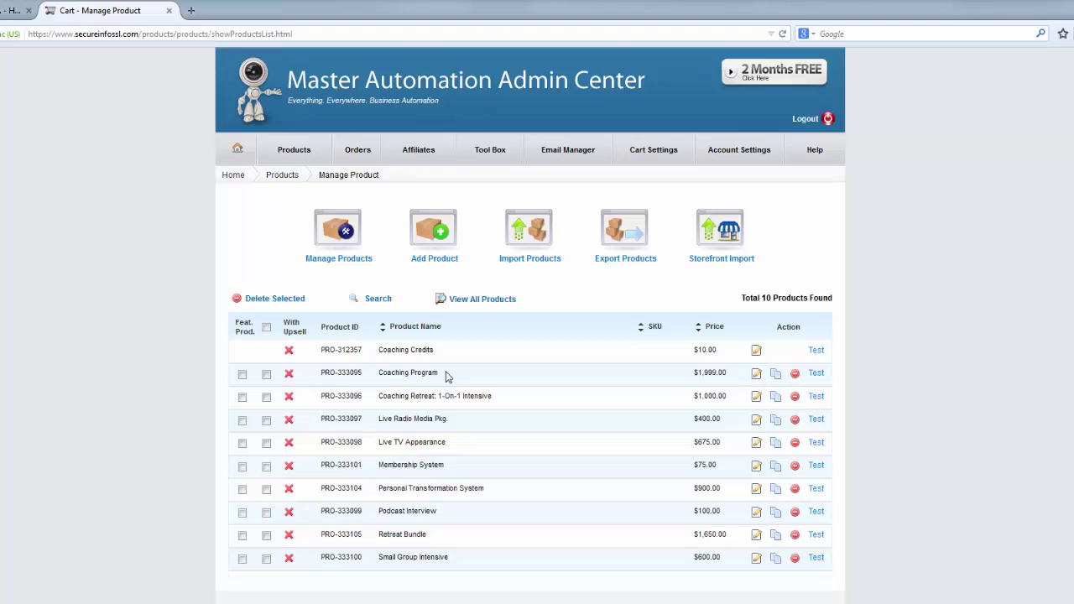
{"action": "left_click", "coordinate": [756, 374]}
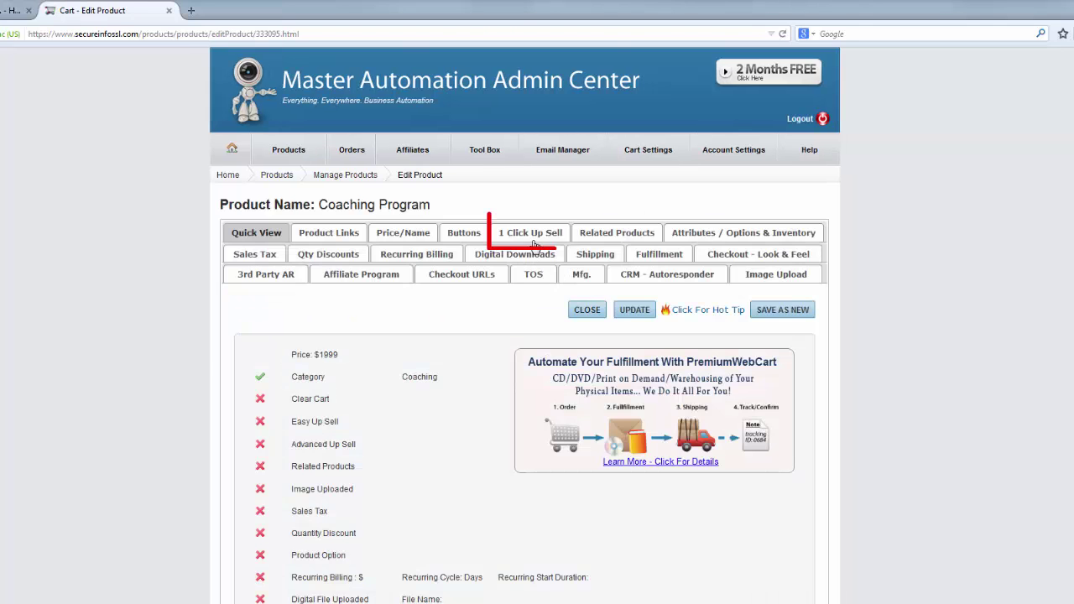
{"action": "left_click", "coordinate": [534, 236]}
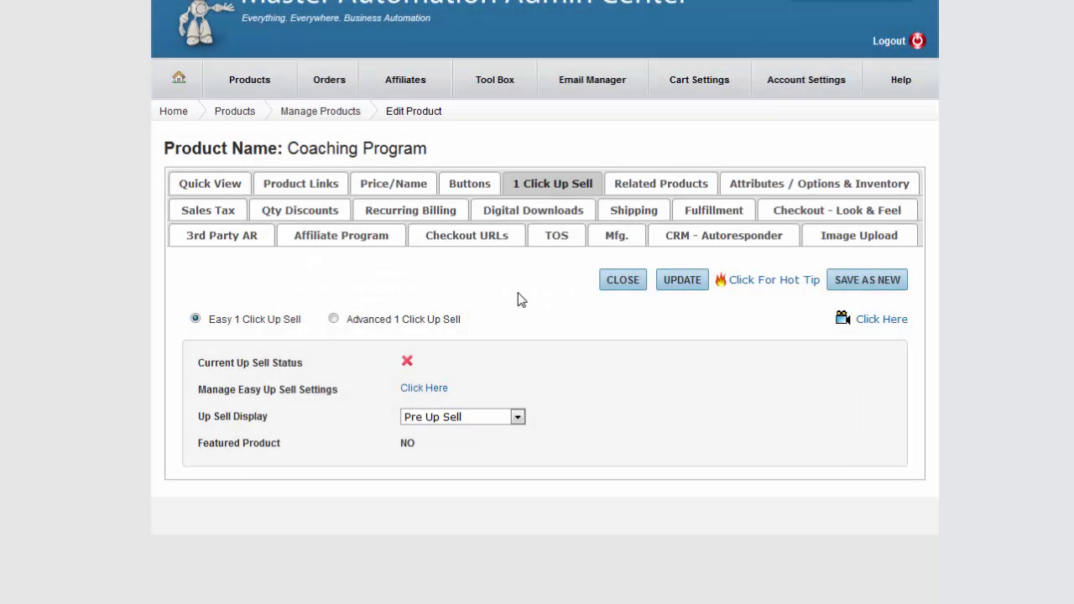
{"action": "left_click", "coordinate": [333, 319]}
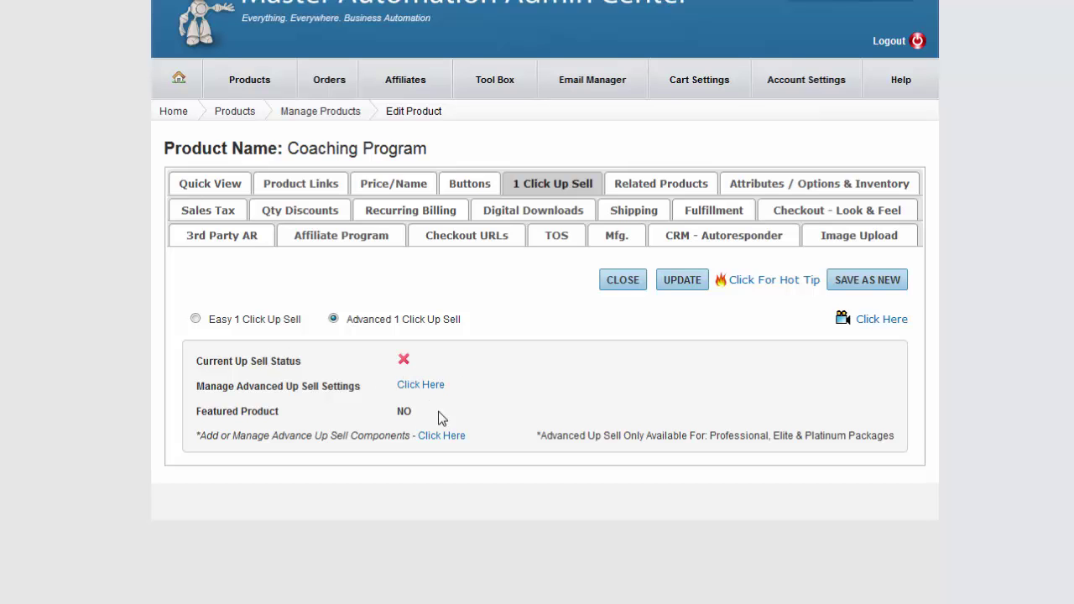
Assign Coaching Upsell as the Coaching Program product's pre upsell flow and save the setting.
{"action": "left_click", "coordinate": [432, 386]}
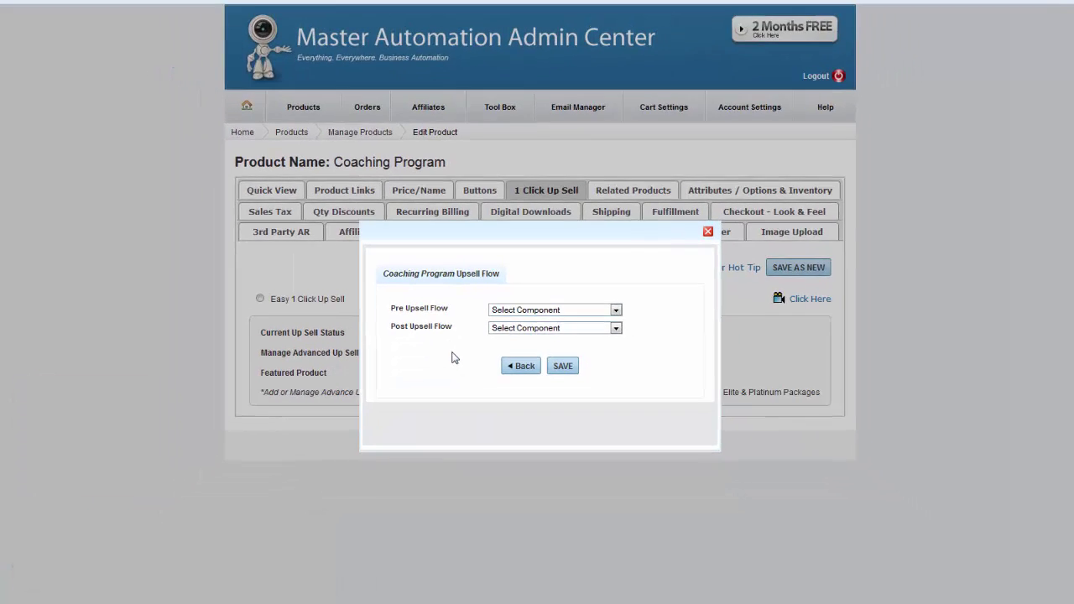
{"action": "left_click", "coordinate": [616, 310]}
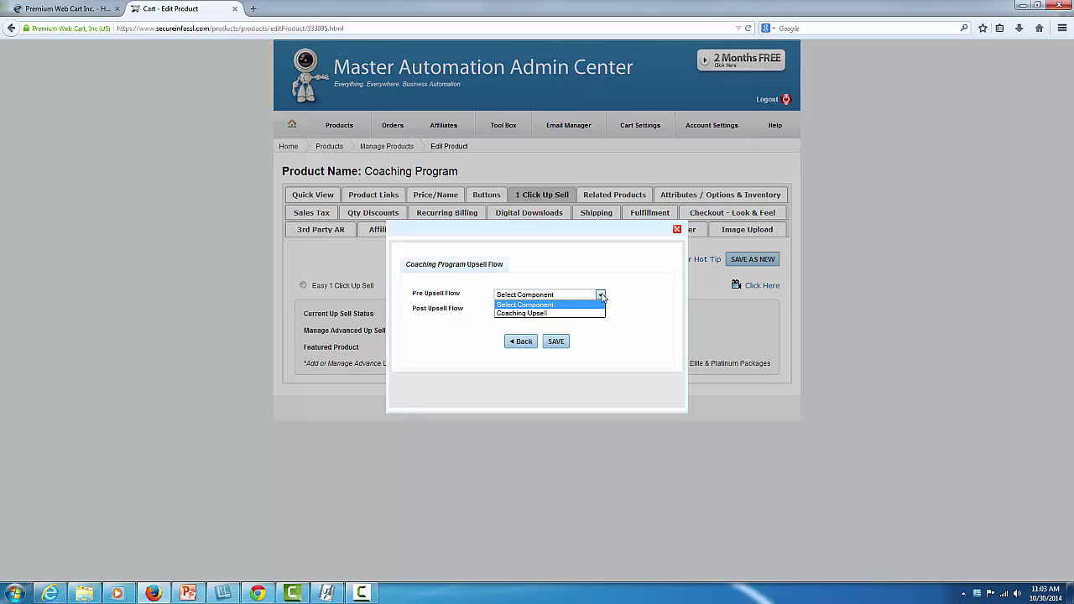
{"action": "left_click", "coordinate": [535, 313]}
{"action": "left_click", "coordinate": [554, 342]}
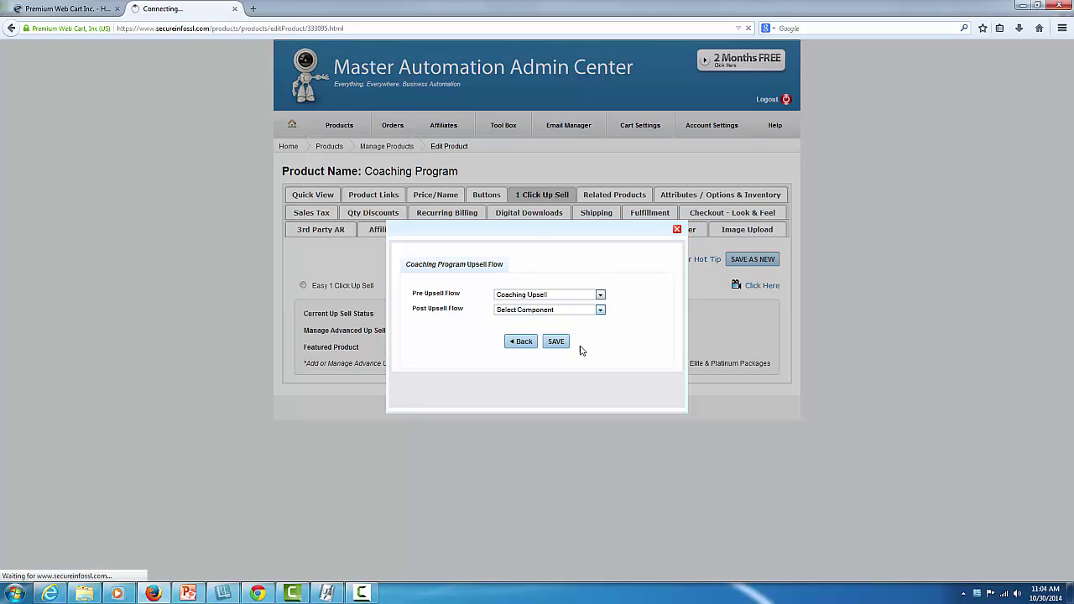